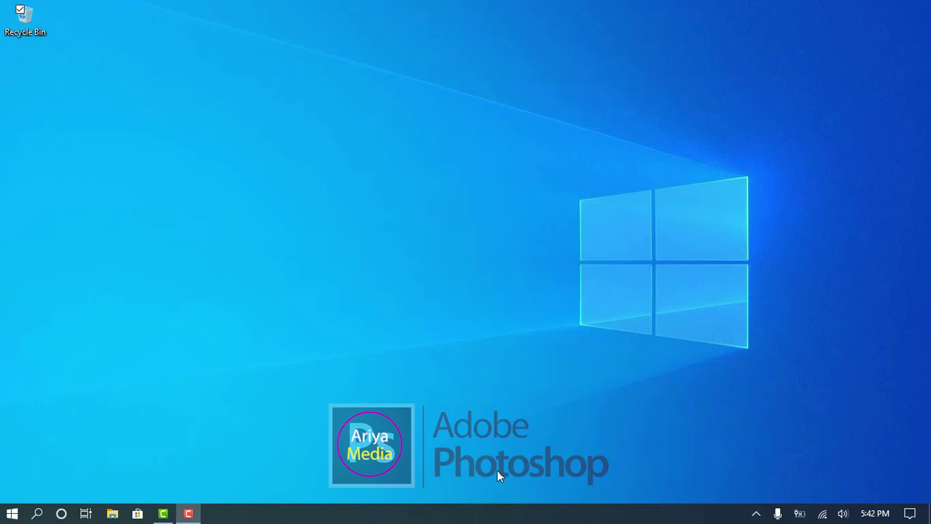
Open a File Explorer window with Win+E.
key(super+e)
Open Adobe Photoshop 2020.rar from the E:\Adobe 2020 folder in WinRAR.
click(63, 310)
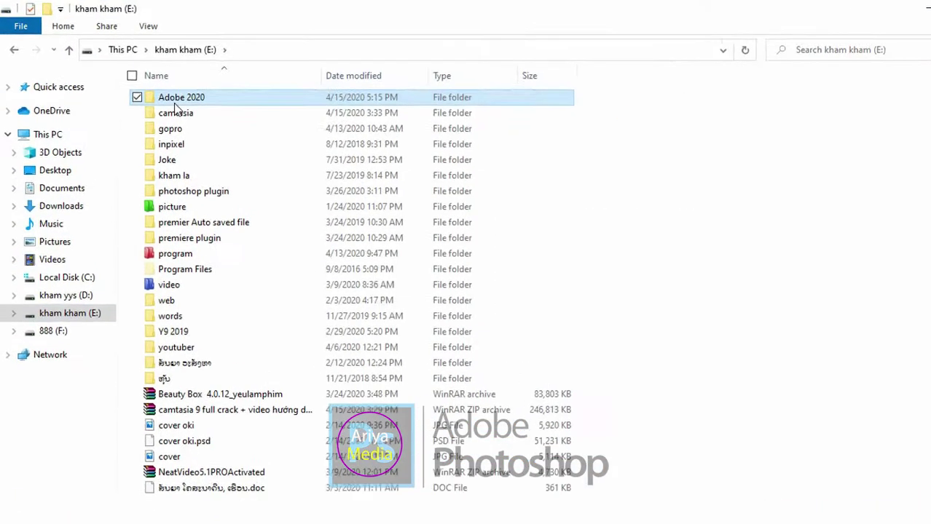
double_click(187, 98)
mouse_move(305, 146)
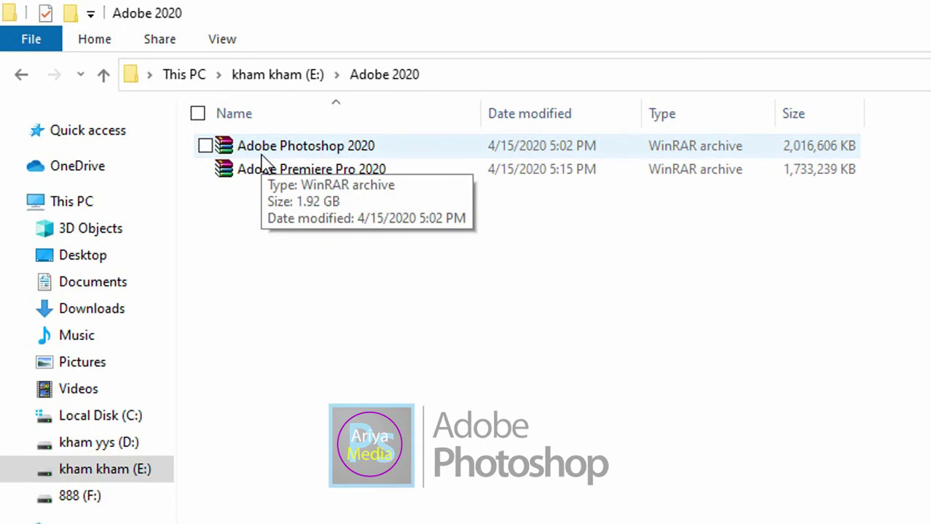
click(260, 159)
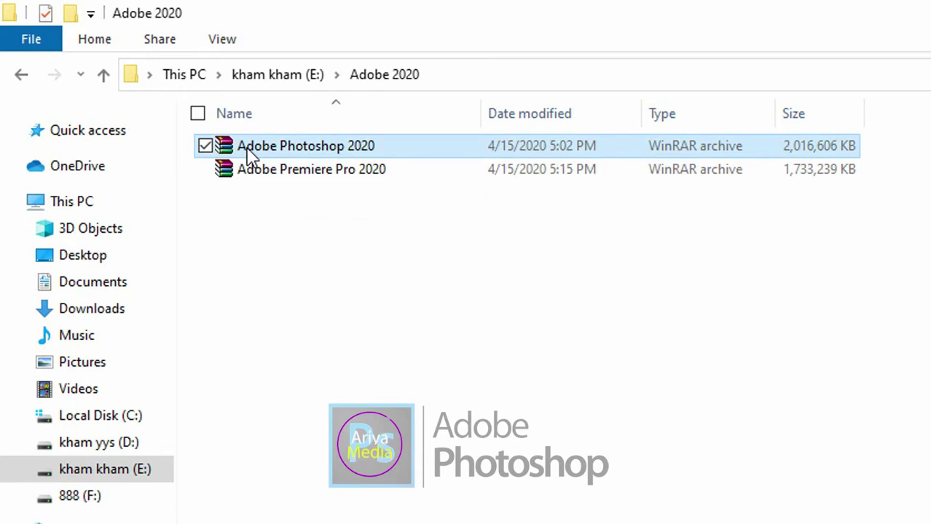
double_click(248, 150)
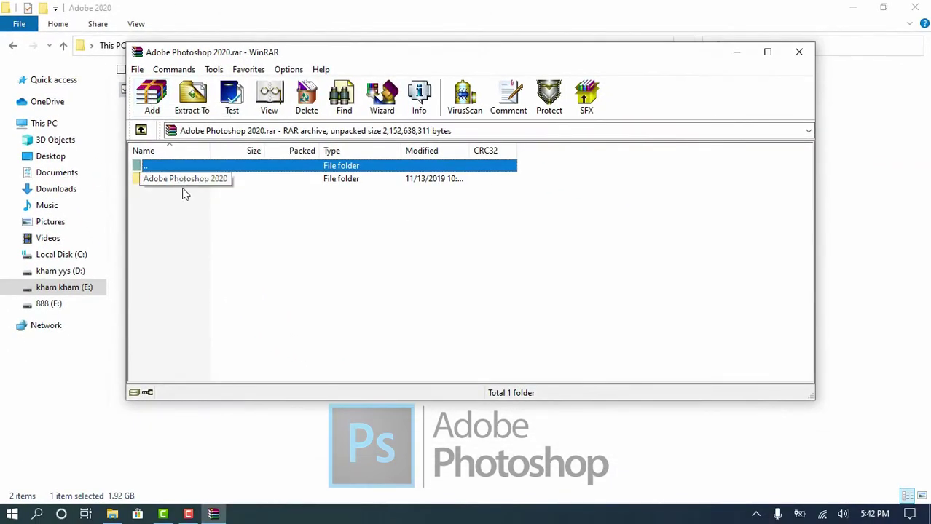
Run Set-up.exe from the archive, entering the archive password and extracting in the background.
double_click(194, 182)
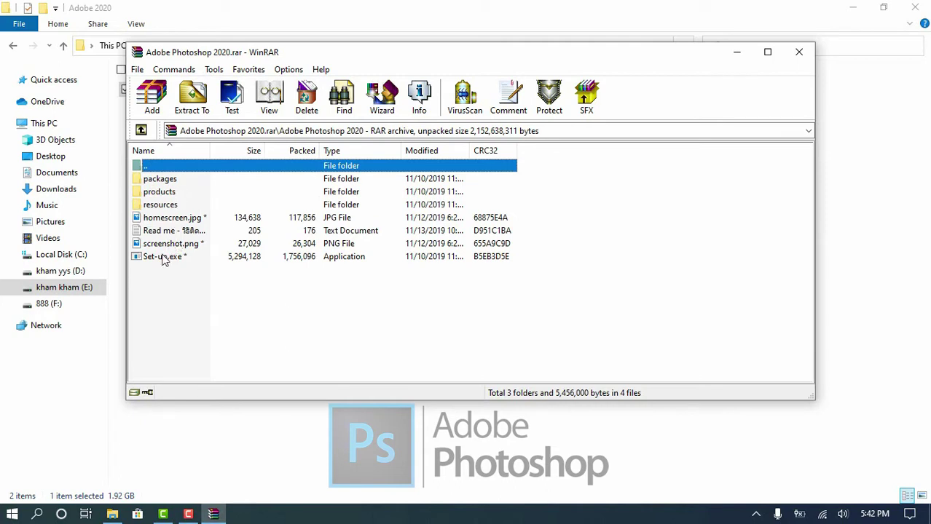
double_click(163, 258)
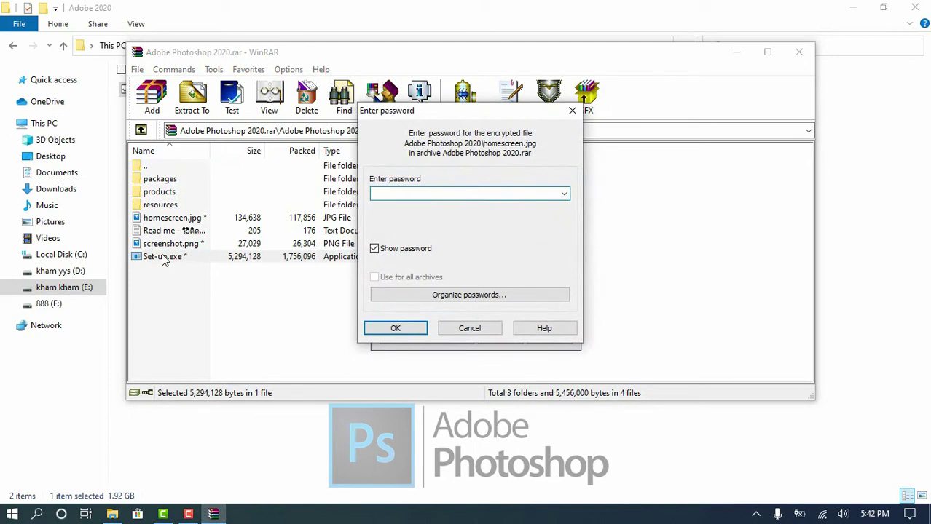
click(394, 330)
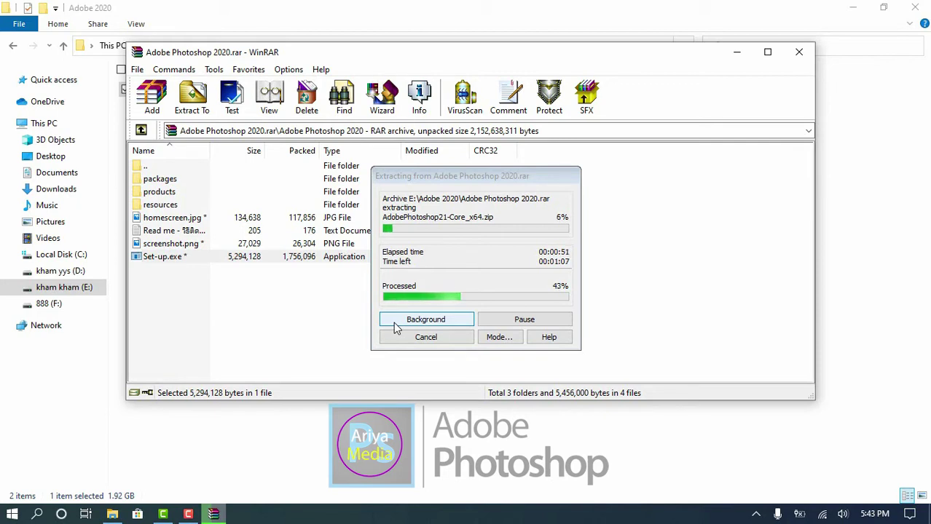
click(394, 324)
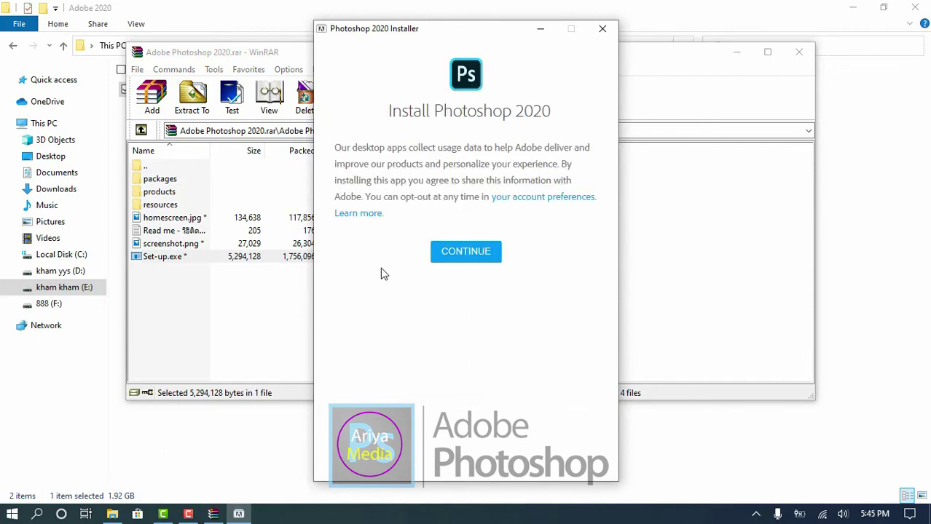
Install Photoshop 2020 in English (North America) at the Default Location, then close the installer.
click(473, 252)
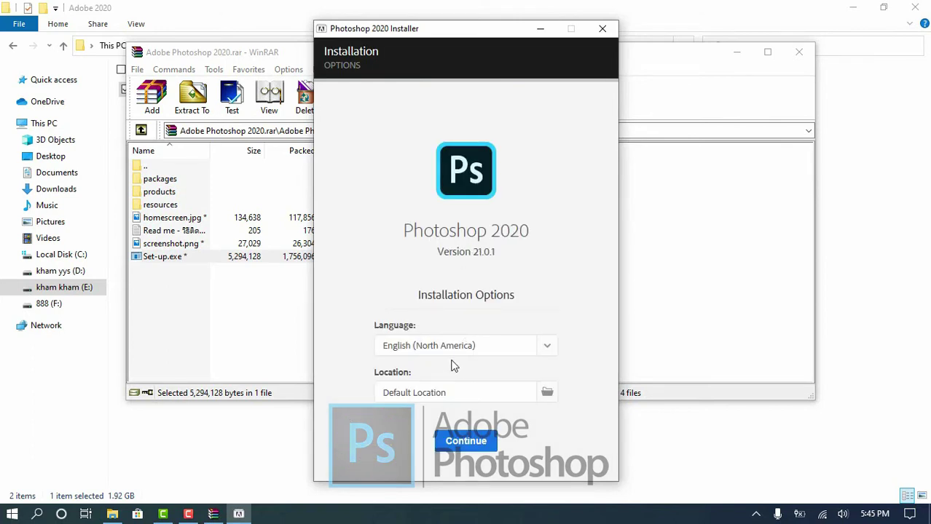
click(469, 445)
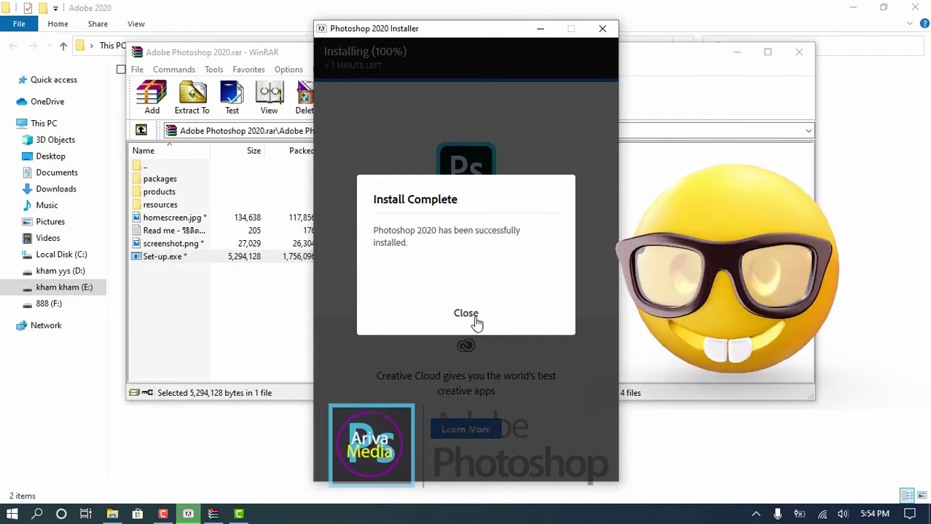
click(466, 314)
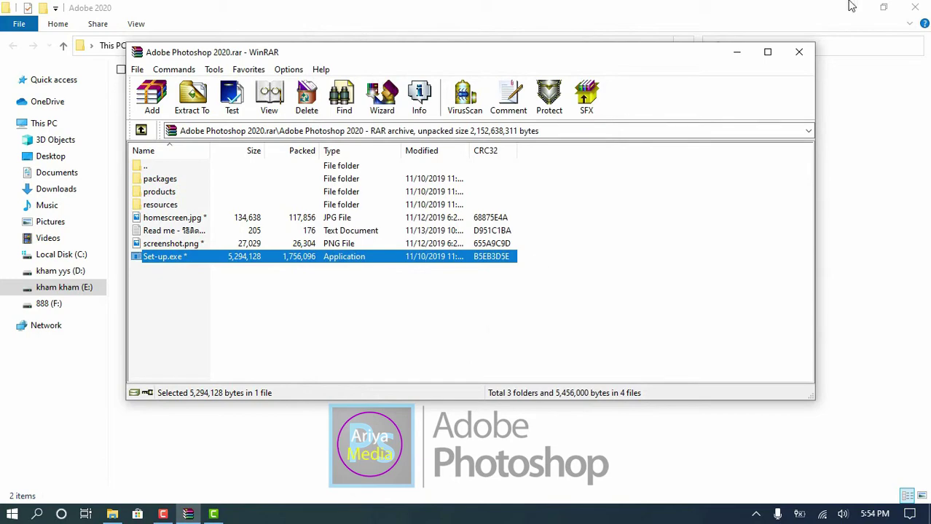
Close WinRAR and File Explorer, refresh the desktop twice, and open the Start menu.
click(795, 54)
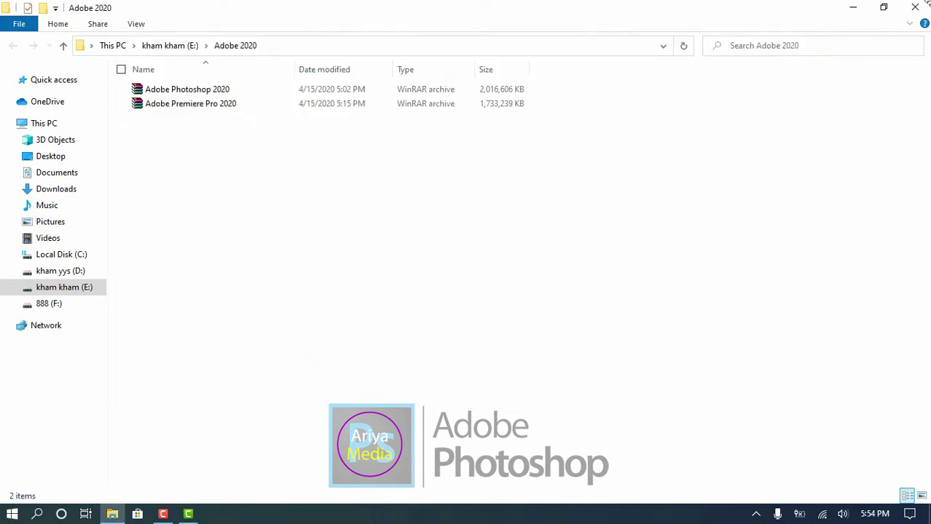
click(915, 7)
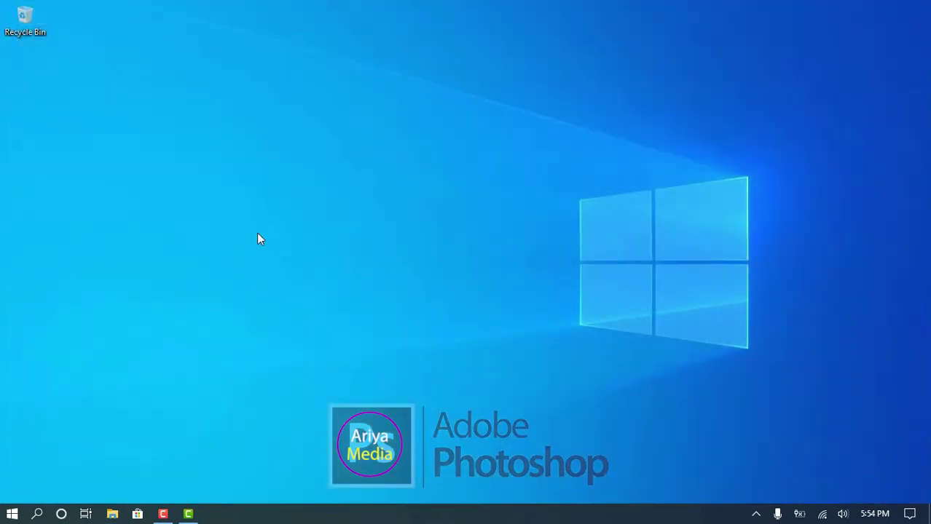
right_click(259, 232)
click(240, 266)
right_click(239, 266)
click(165, 306)
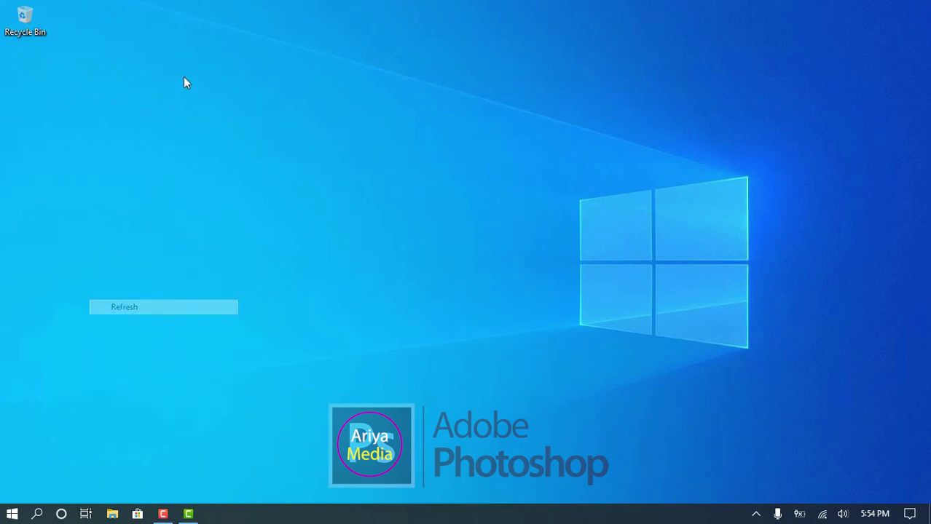
drag(107, 37, 1, 221)
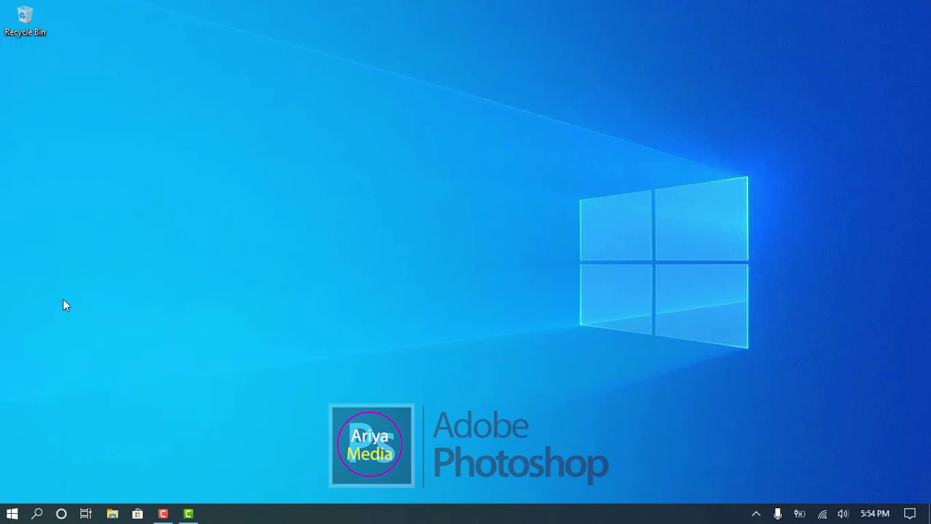
click(12, 514)
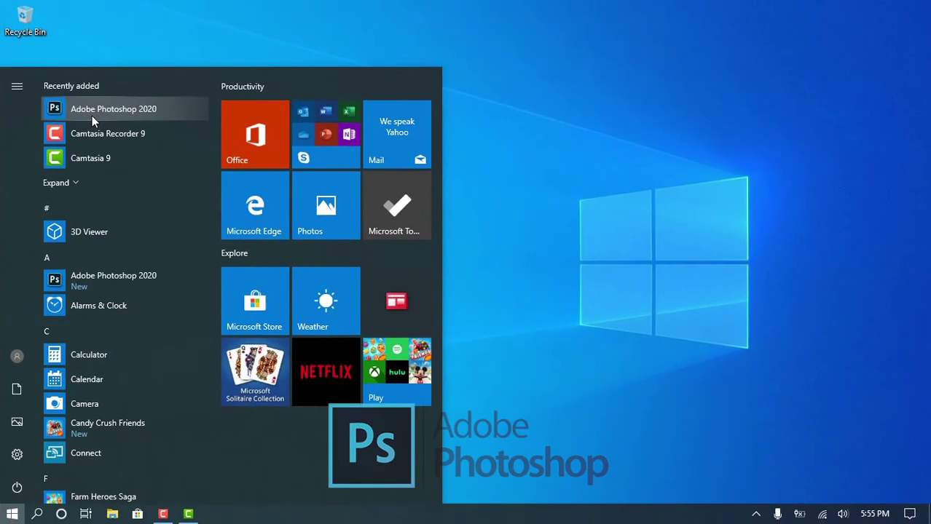
Launch Adobe Photoshop 2020 from Recently added and show its File menu.
click(92, 117)
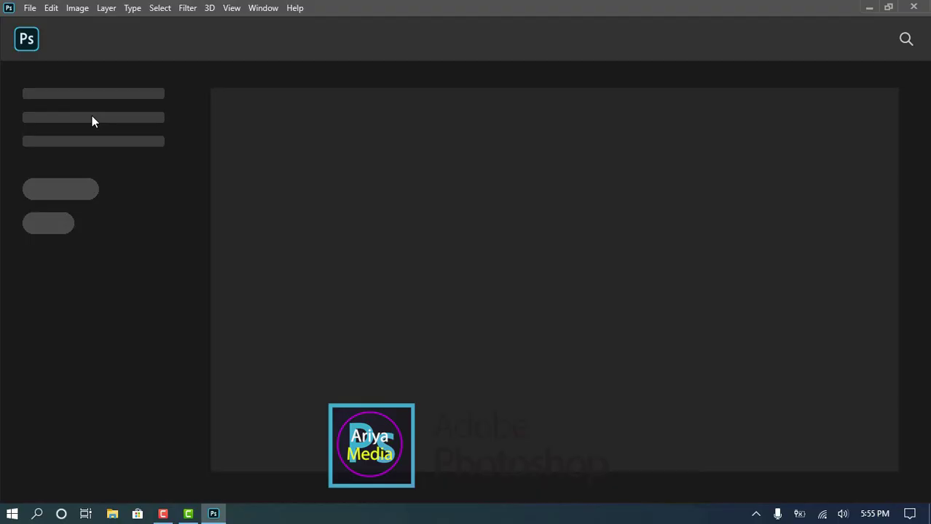
click(30, 8)
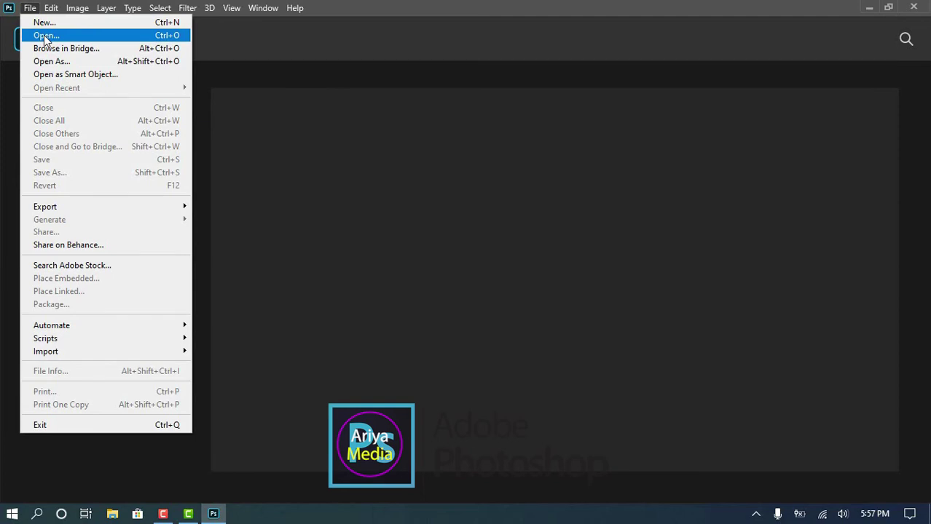
Open the 746 × 747 px portrait JPG from the picture folder on drive E:.
click(44, 36)
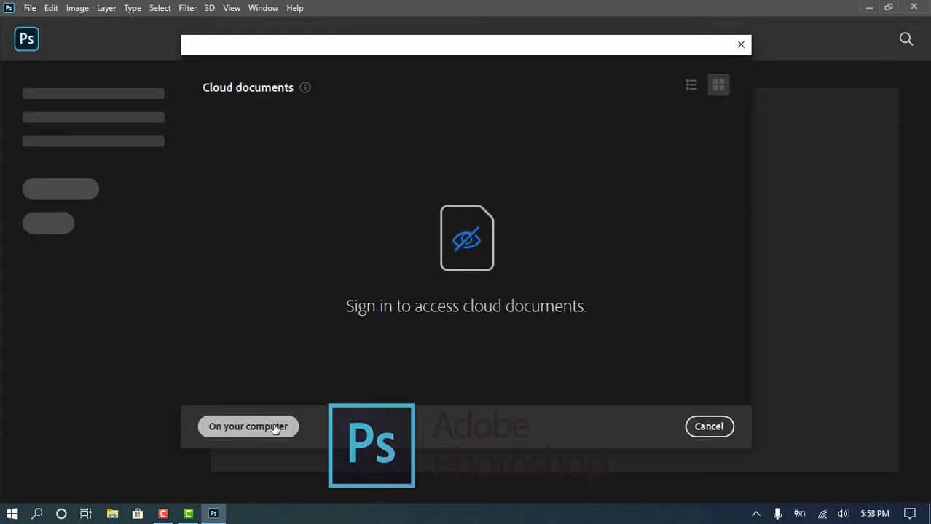
click(275, 429)
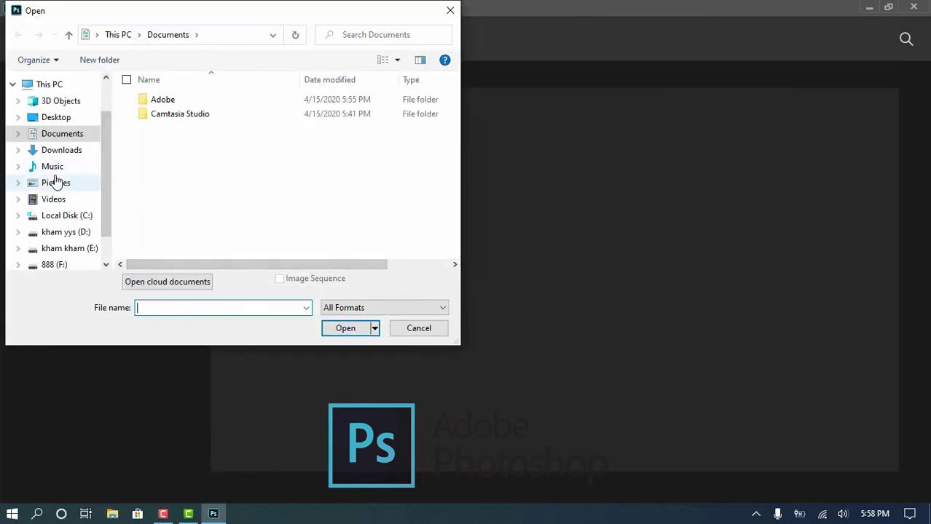
click(56, 182)
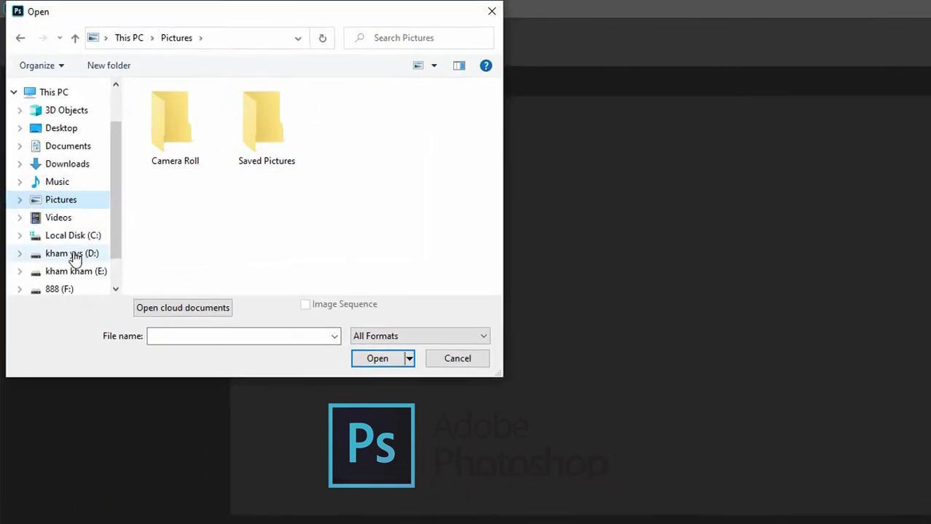
click(65, 232)
click(69, 249)
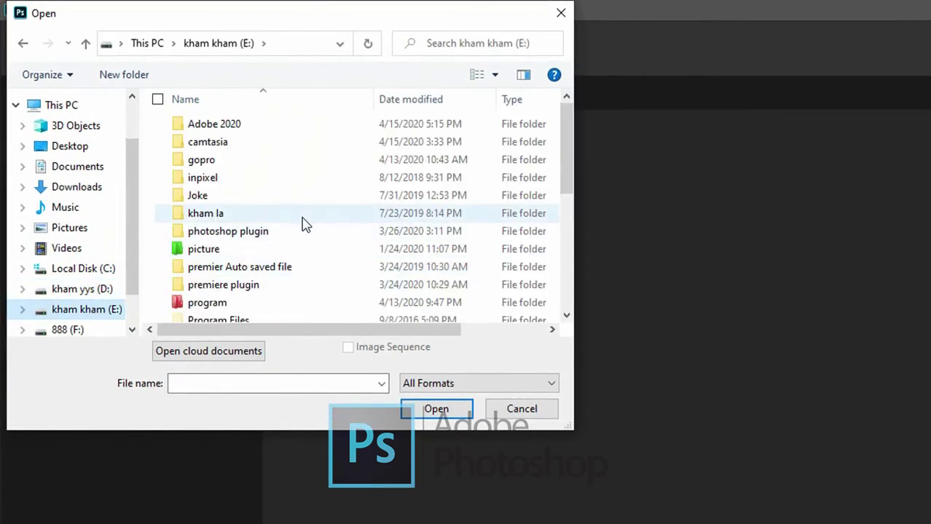
double_click(243, 249)
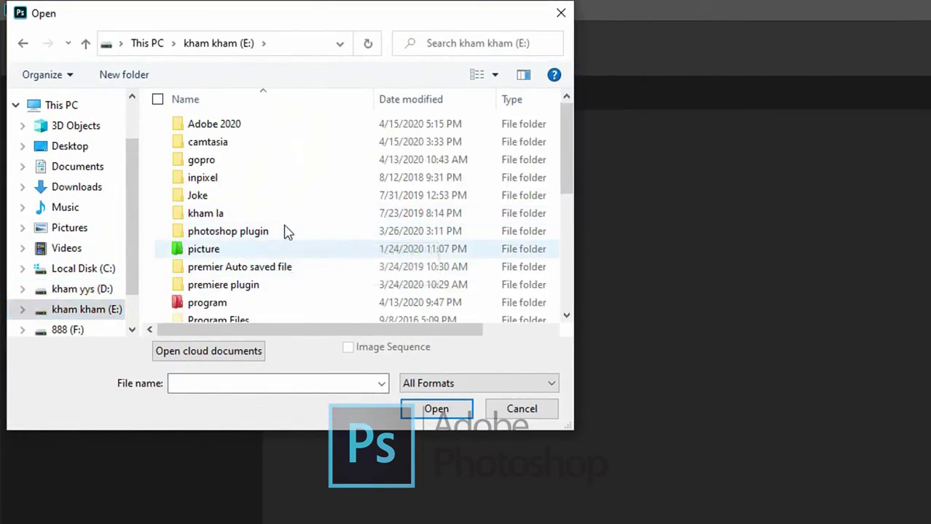
scroll(503, 251, down, 5)
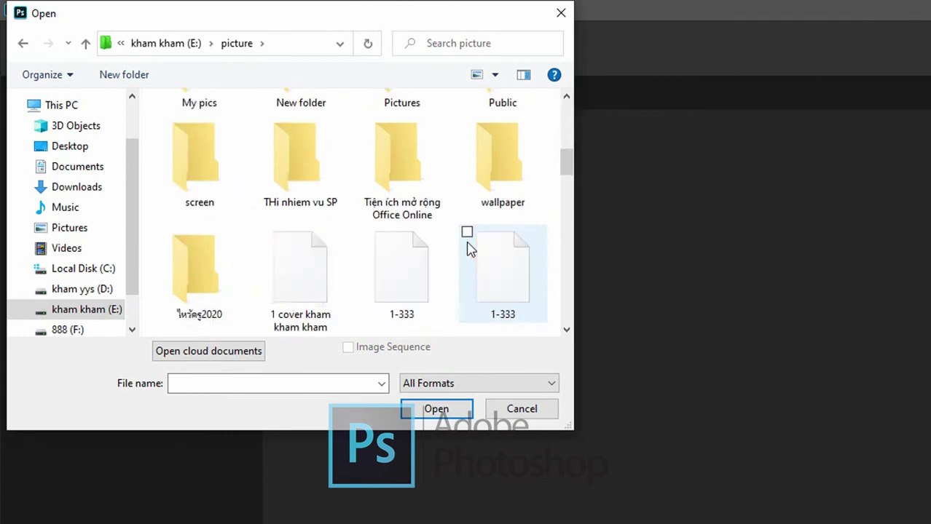
scroll(469, 248, down, 3)
scroll(469, 247, up, 3)
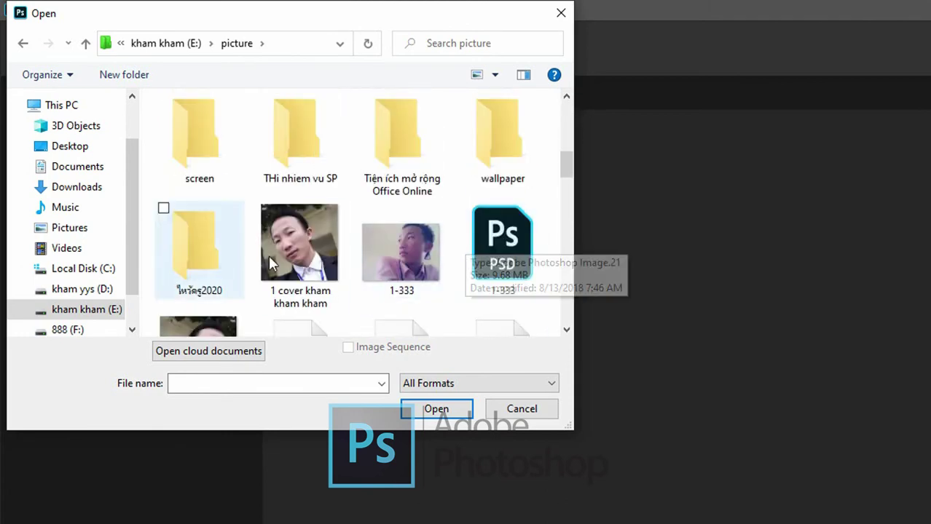
double_click(313, 263)
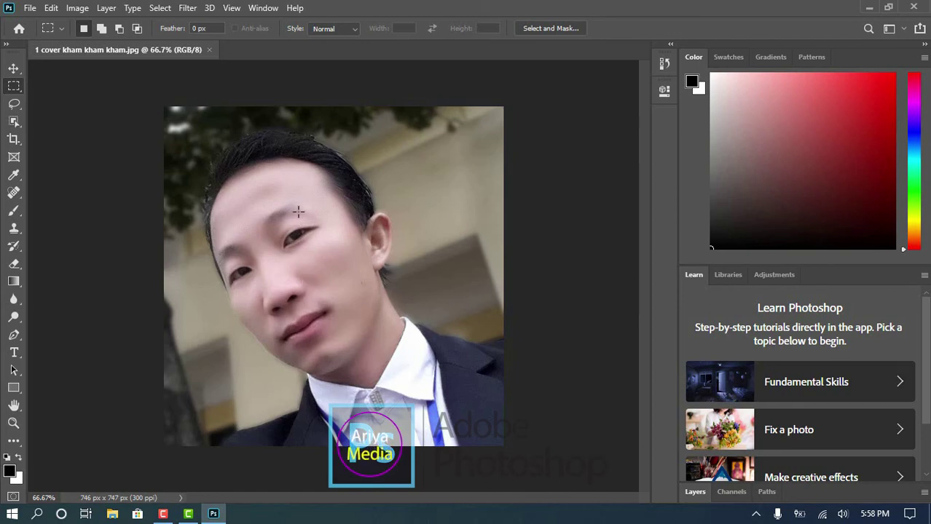
click(14, 68)
click(14, 122)
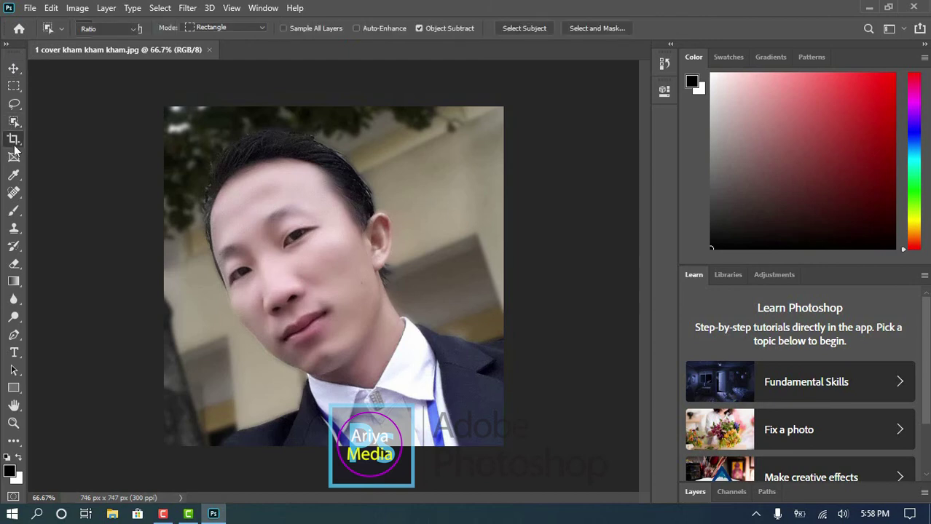
click(14, 175)
click(14, 210)
click(14, 246)
click(14, 282)
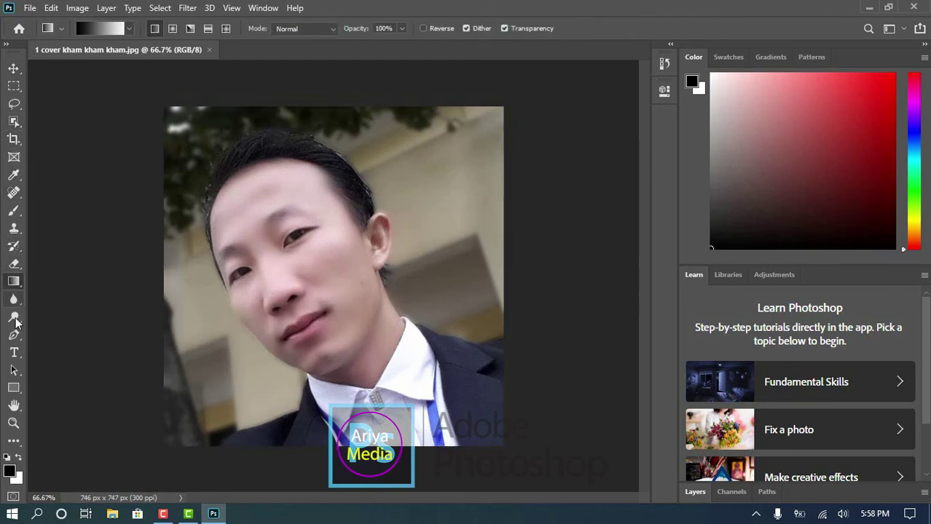
click(15, 318)
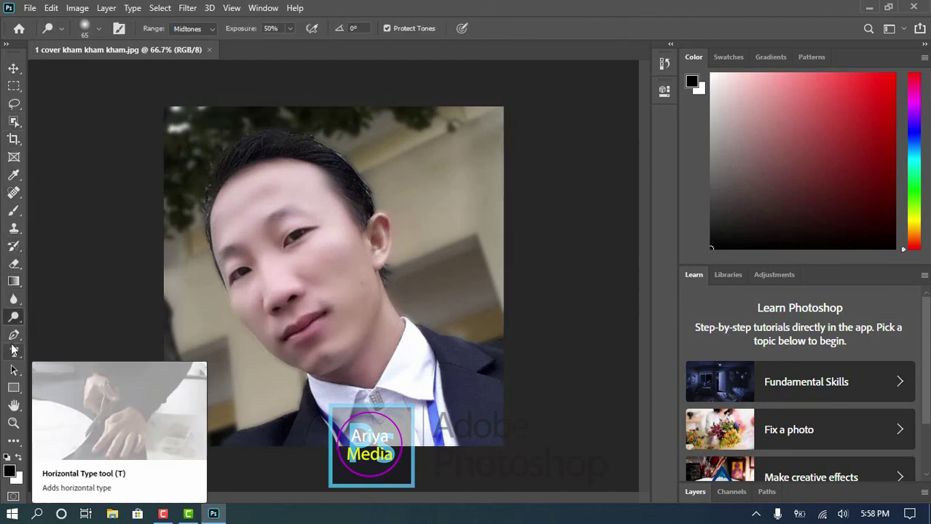